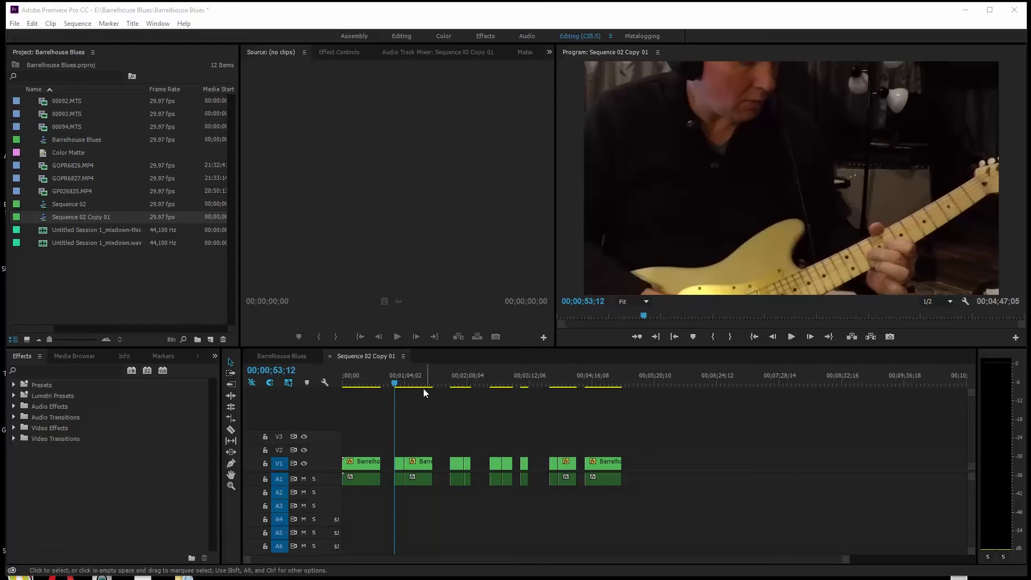
- Return the playhead to 00;00;00;00 and zoom the timeline in on the opening clips
left_click_drag(389, 385, 324, 387)
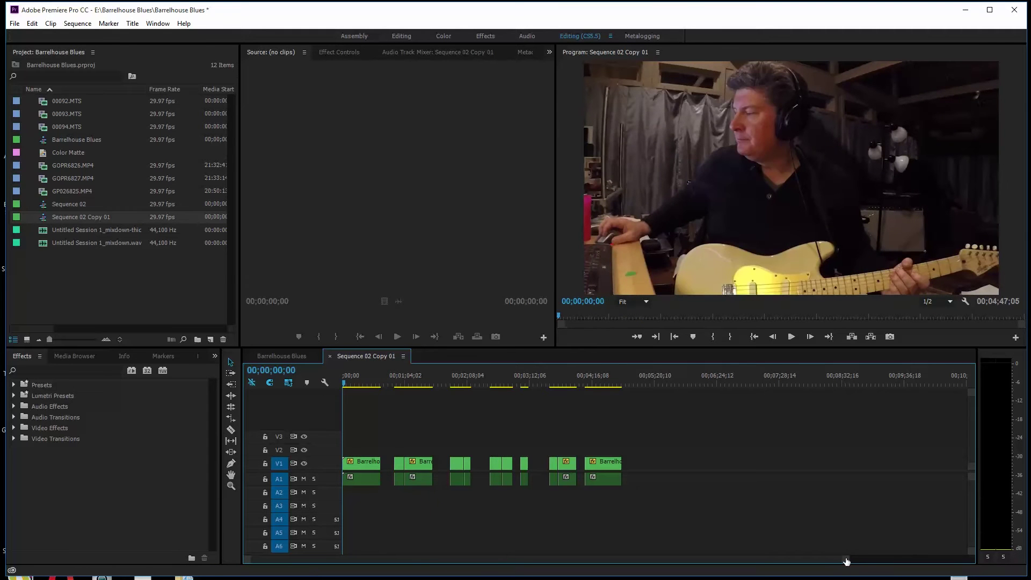
left_click_drag(846, 561, 680, 549)
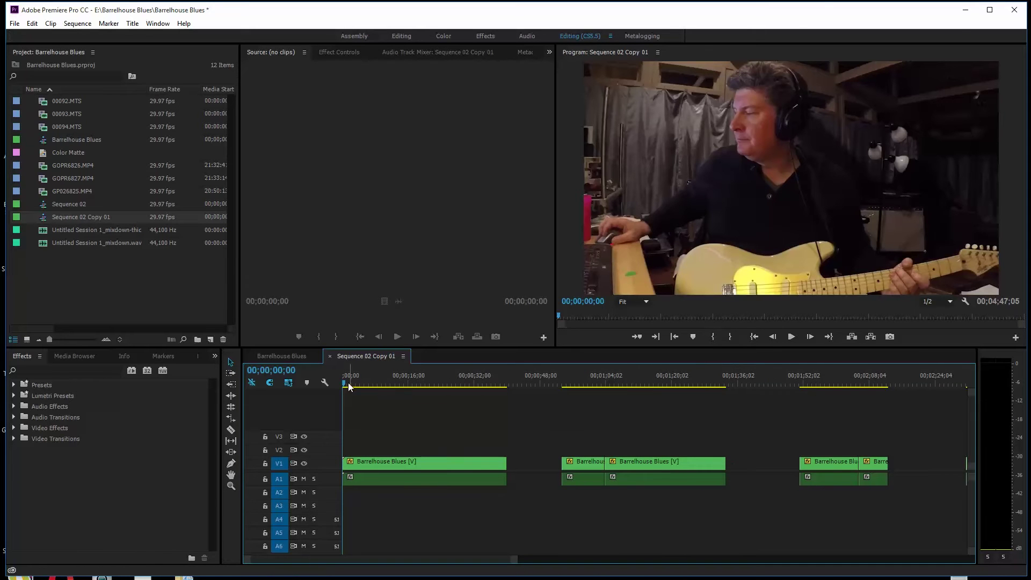
- Split the opening clip at 07;17 and 10;05 and delete the piece between
left_click_drag(344, 385, 373, 376)
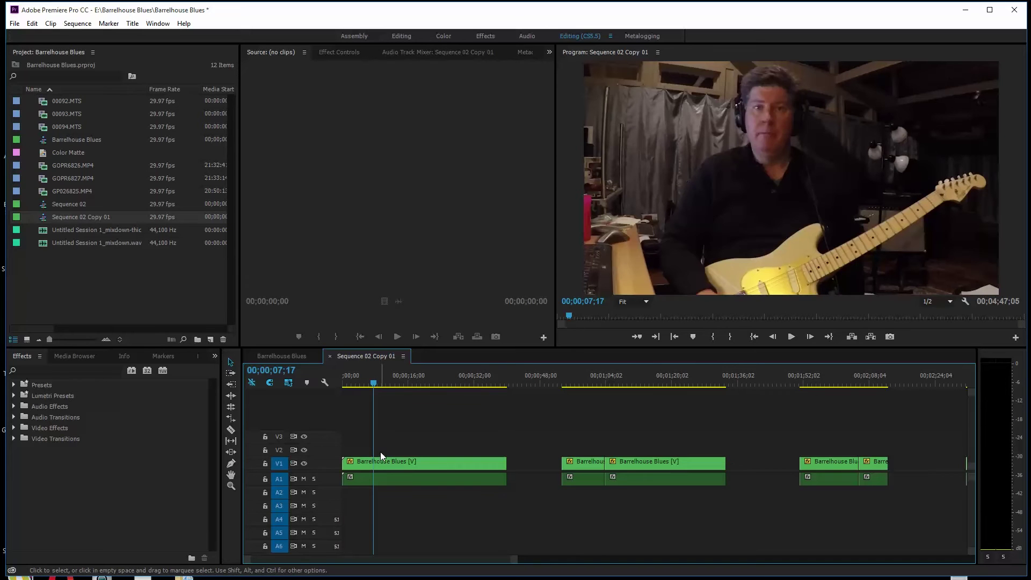
key("c")
left_click(373, 462)
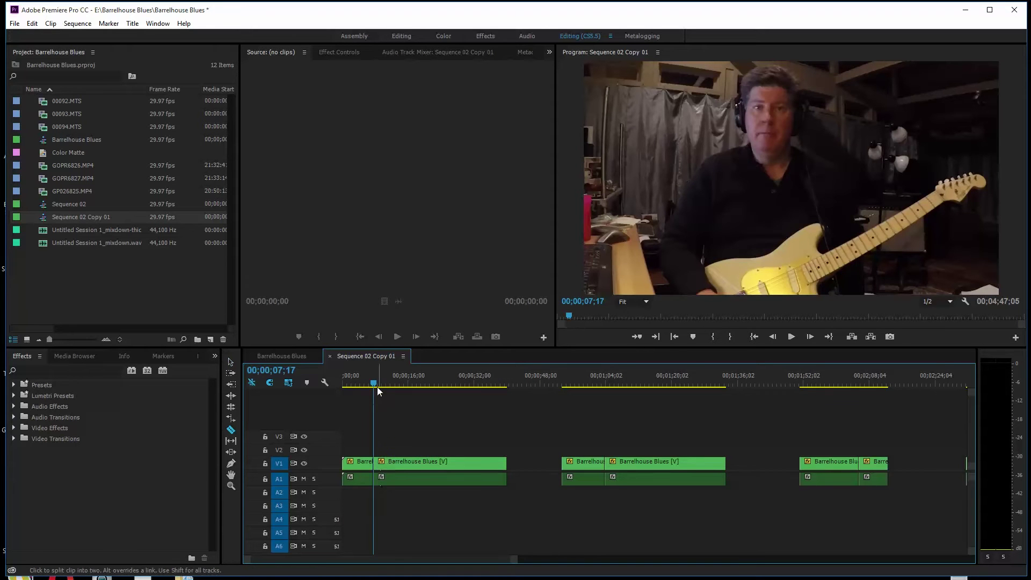
left_click_drag(377, 385, 384, 385)
left_click(385, 463)
key("v")
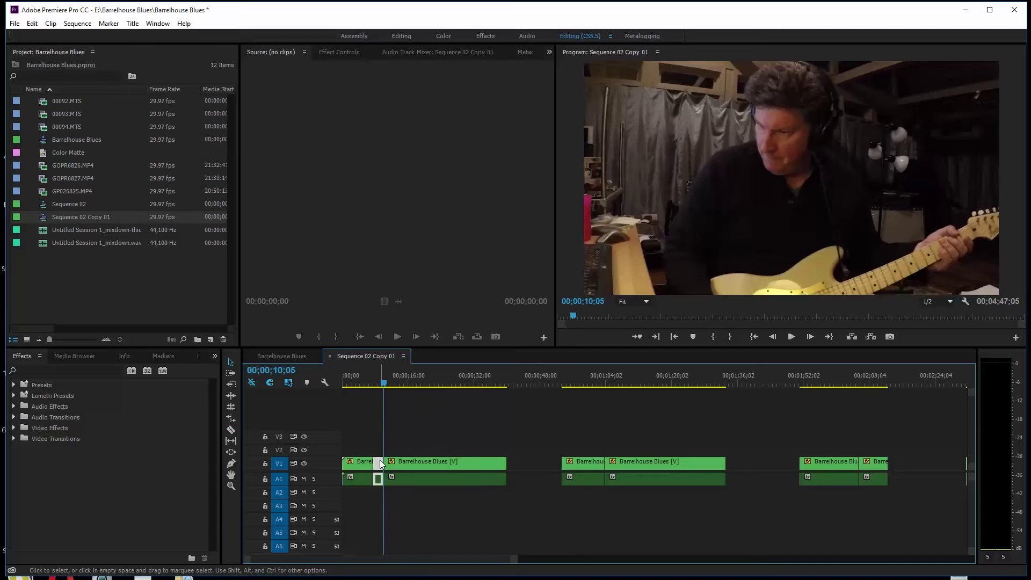
key("Delete")
- Cut the second clip at 20;14 and just after, then delete that short slice
left_click(427, 381)
key("c")
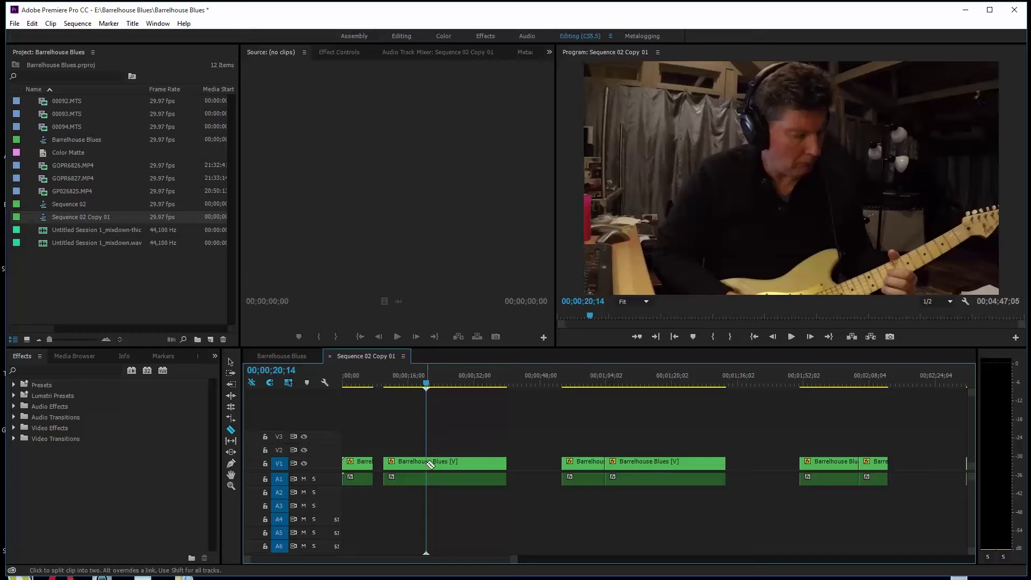
left_click(429, 463)
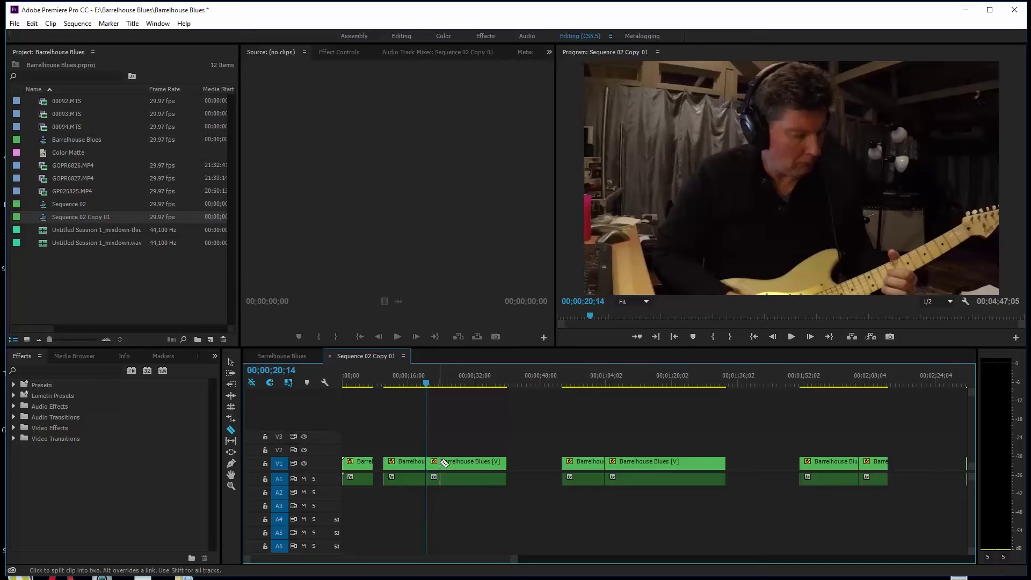
left_click(440, 463)
key("v")
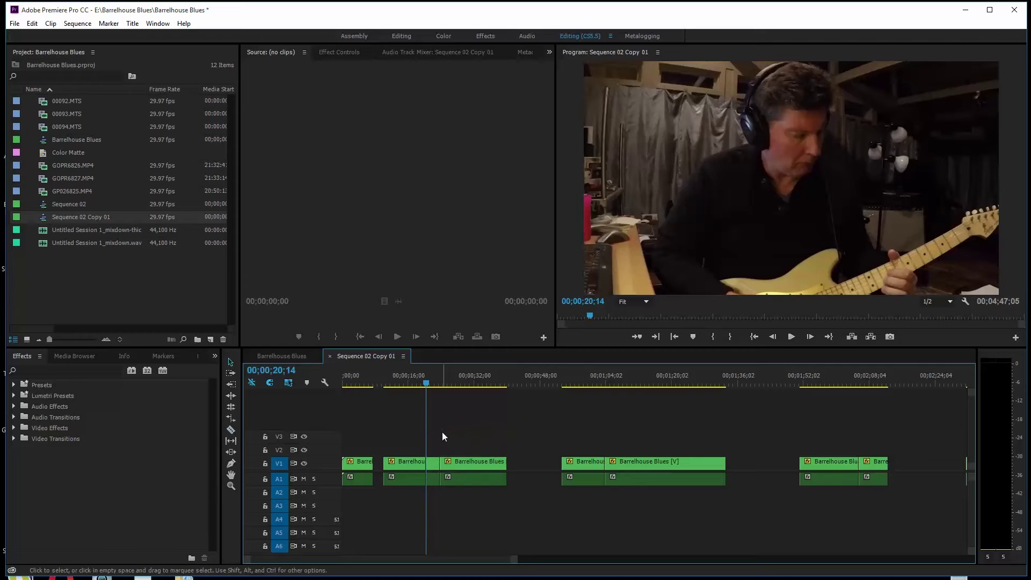
left_click(434, 462)
key("Delete")
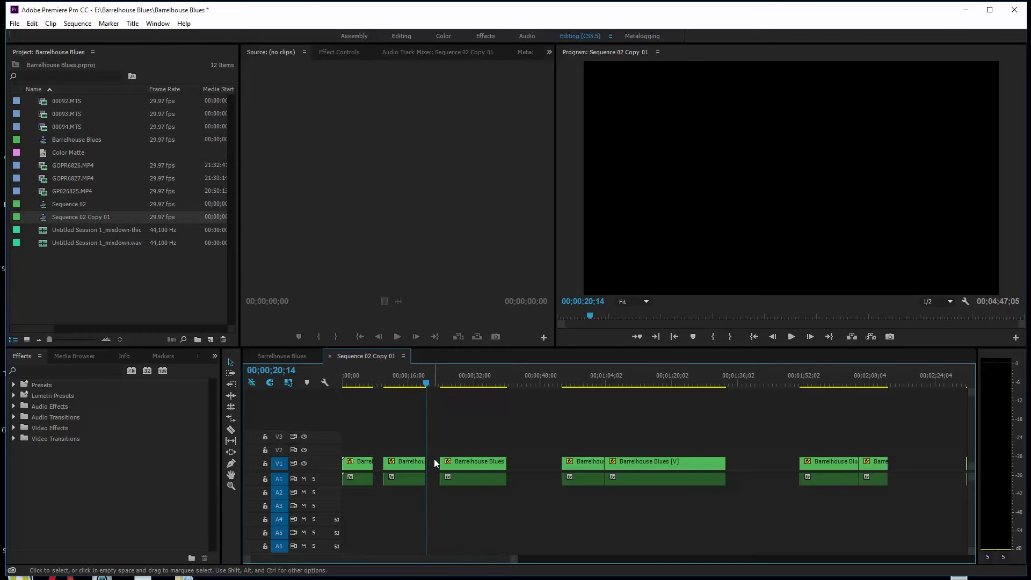
- Ripple Delete both empty gaps on V1 so the later clips slide left
right_click(378, 460)
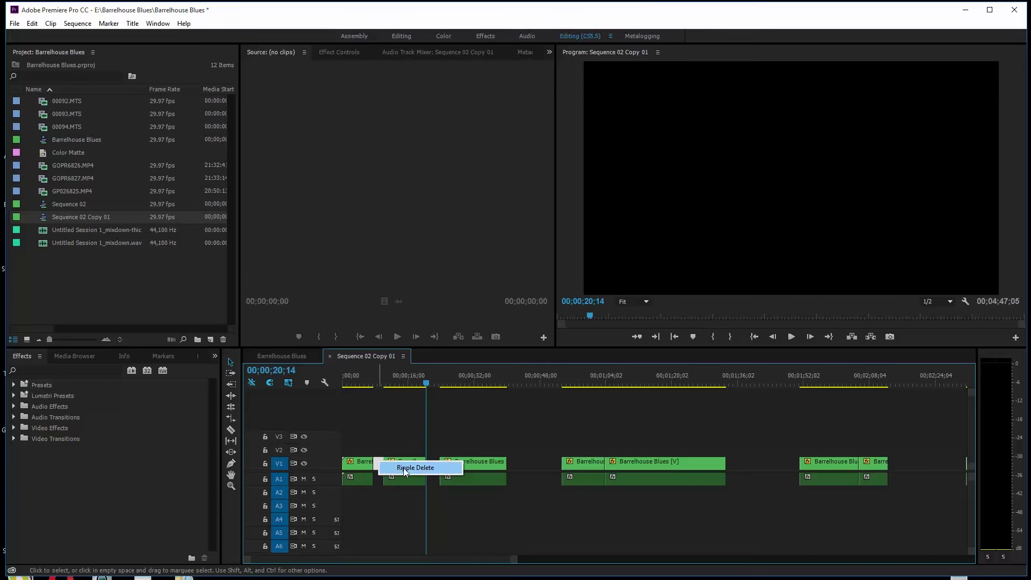
left_click(413, 468)
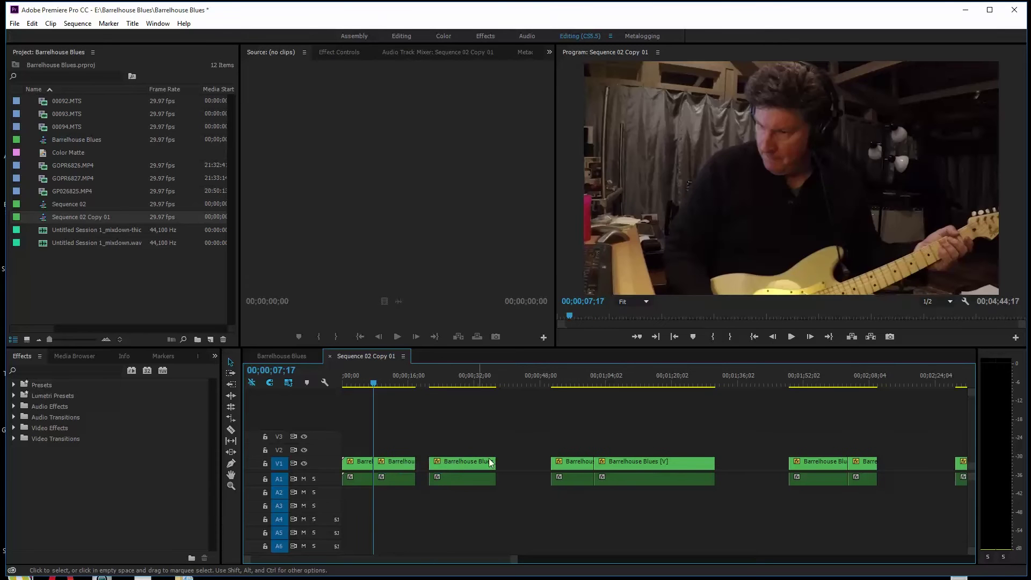
right_click(422, 463)
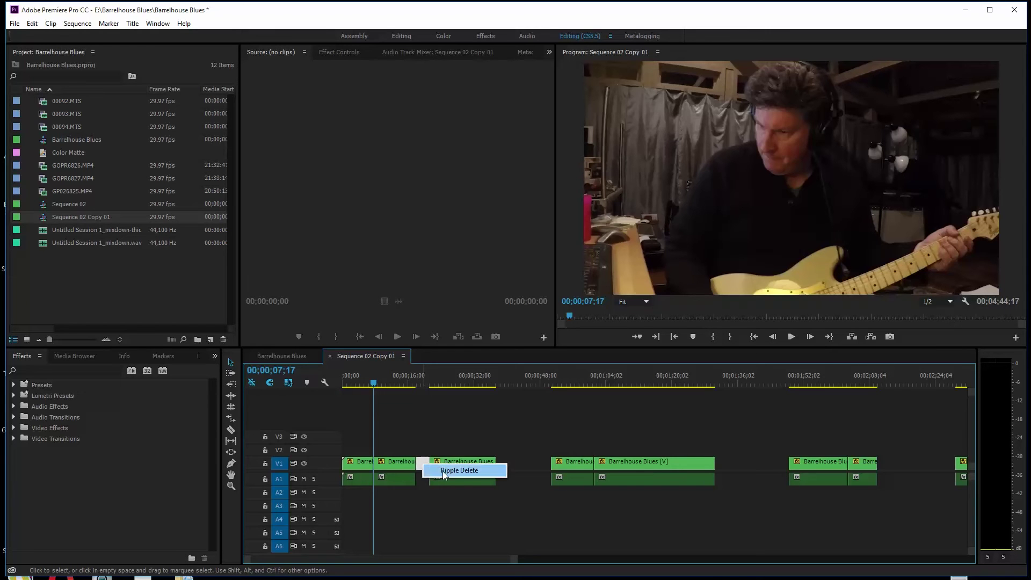
left_click(442, 471)
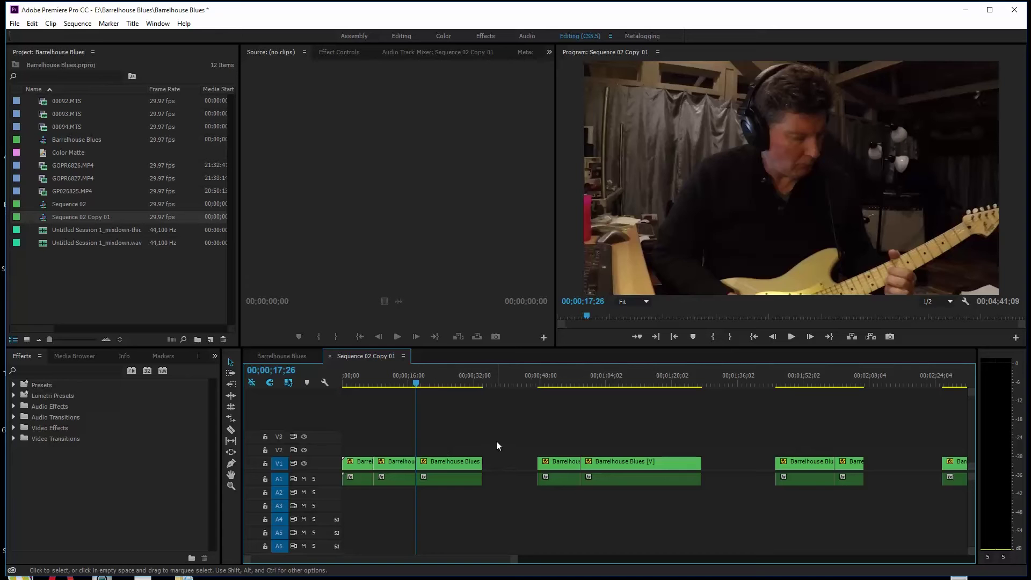
- Nudge a clip slightly later on V1, then cut out a short piece of the long clip
left_click_drag(451, 462, 468, 462)
key("c")
left_click(632, 462)
left_click(650, 463)
key("v")
left_click(641, 462)
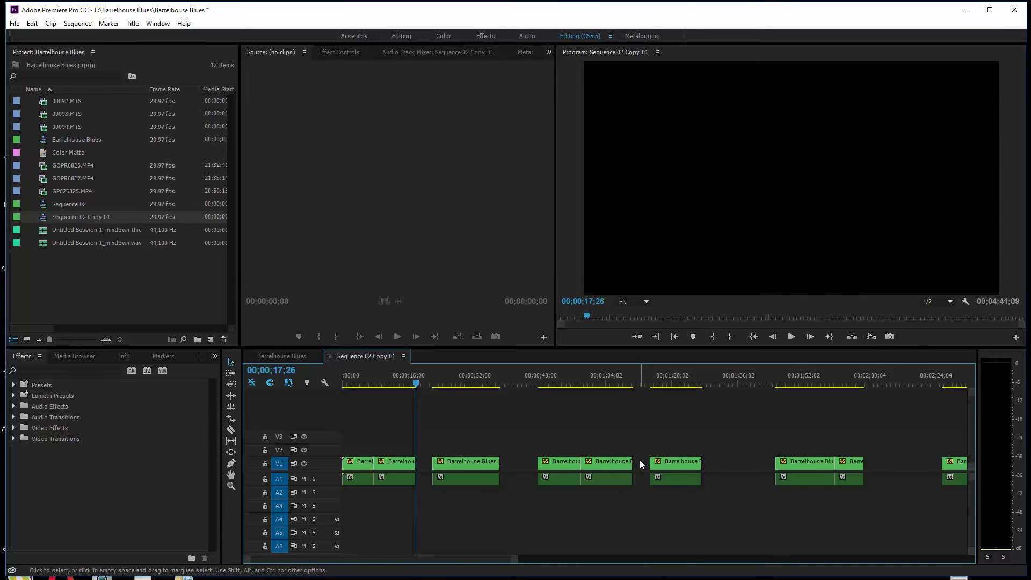
key("Delete")
- Zoom out over the whole sequence and park the playhead past the last clip
left_click_drag(513, 560, 738, 559)
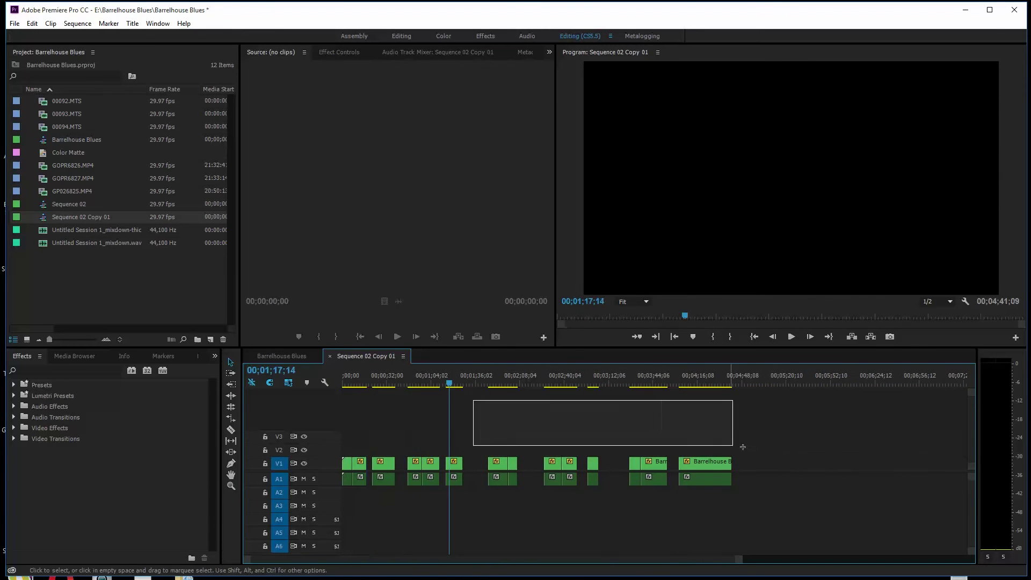
left_click_drag(373, 384, 449, 383)
left_click(745, 394)
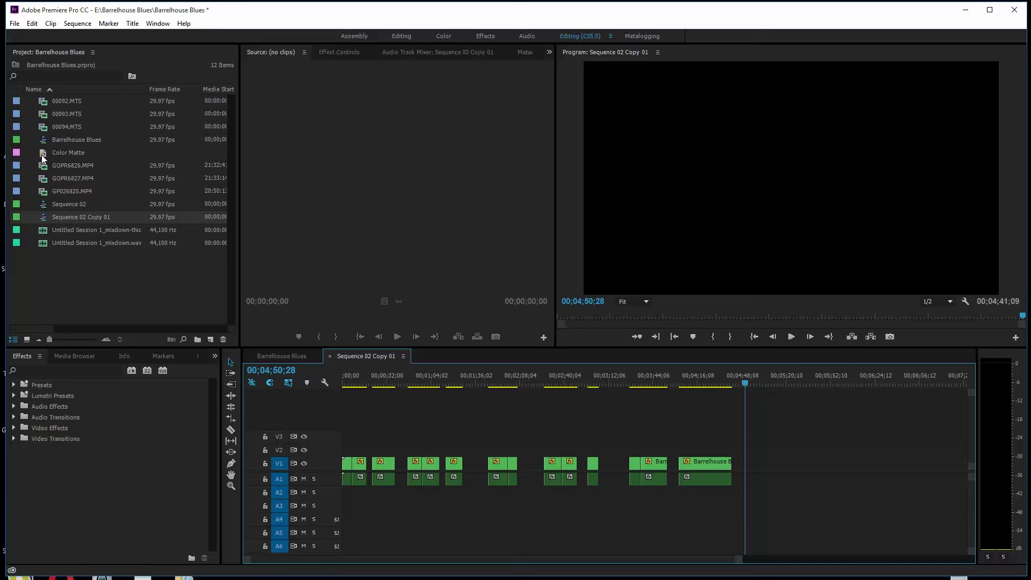
- Create a dark red 1280x720 colour matte named Color Matte2 in the Project panel
right_click(67, 271)
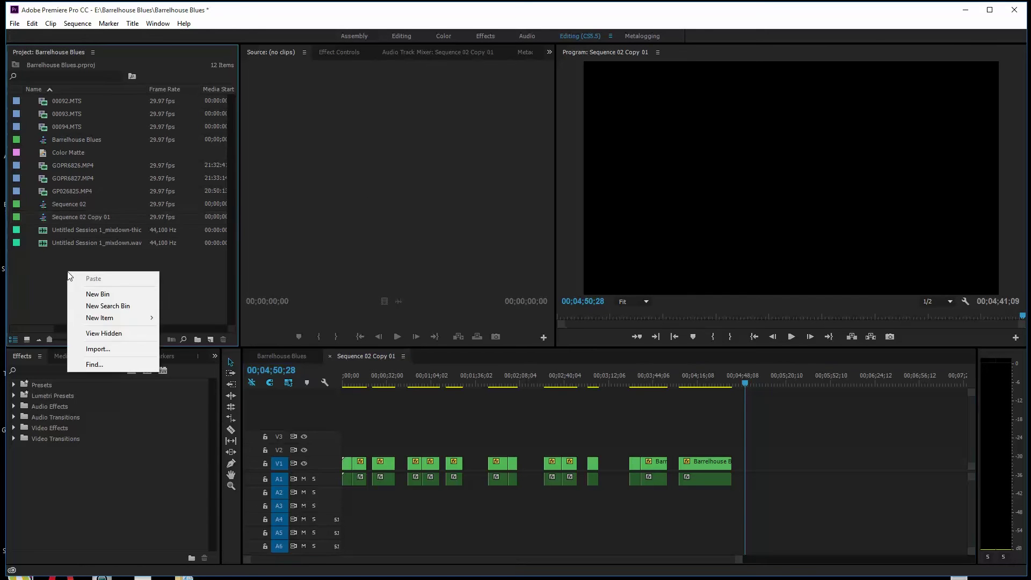
left_click(185, 299)
left_click(210, 340)
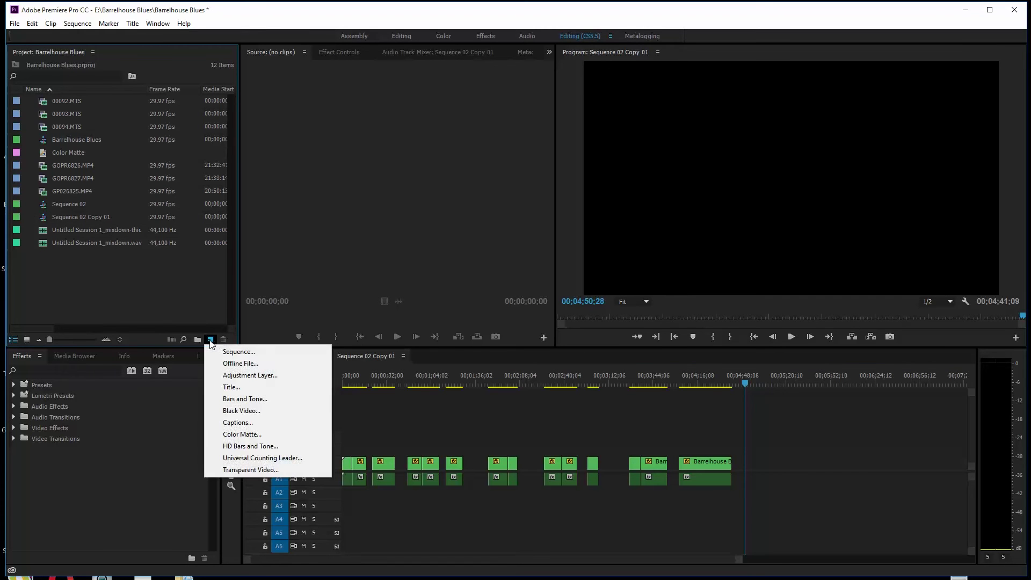
left_click(245, 433)
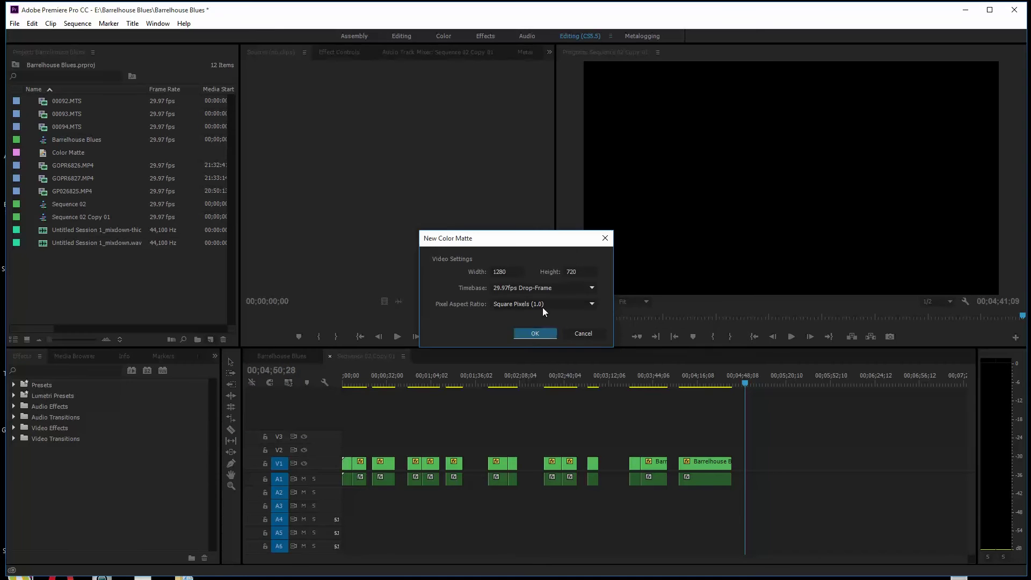
left_click(534, 333)
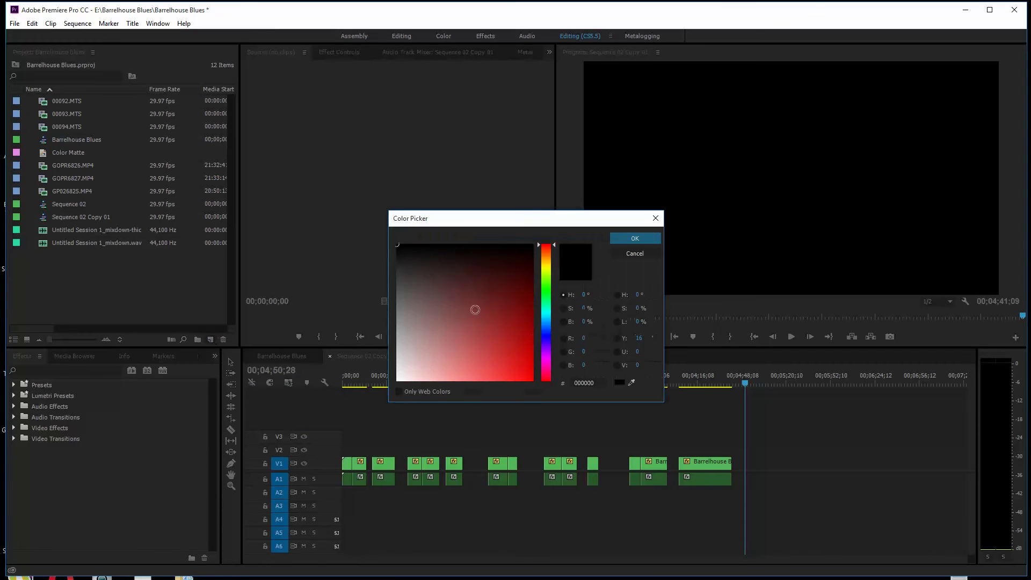
left_click(494, 297)
left_click(629, 251)
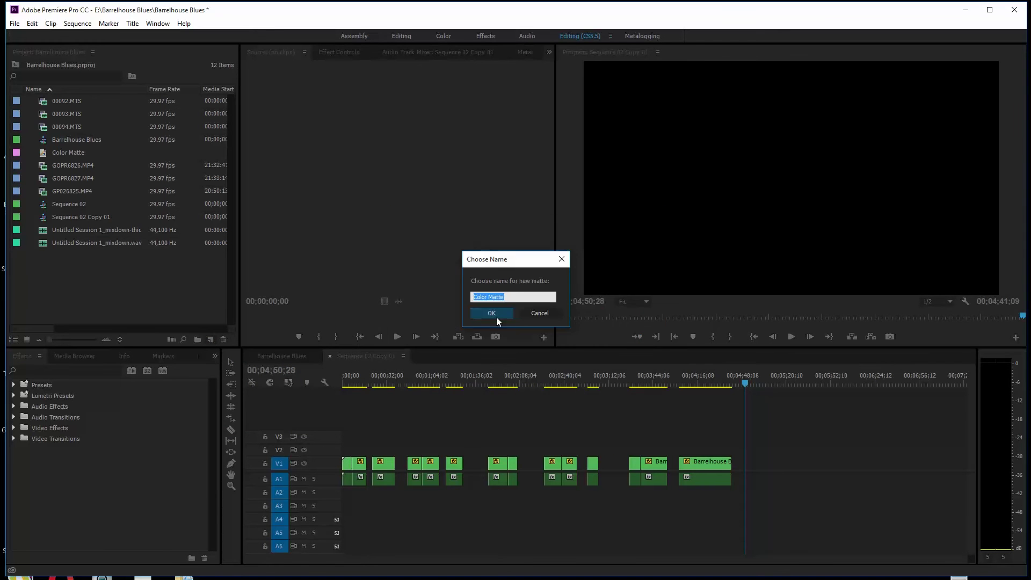
left_click(510, 294)
left_click(494, 312)
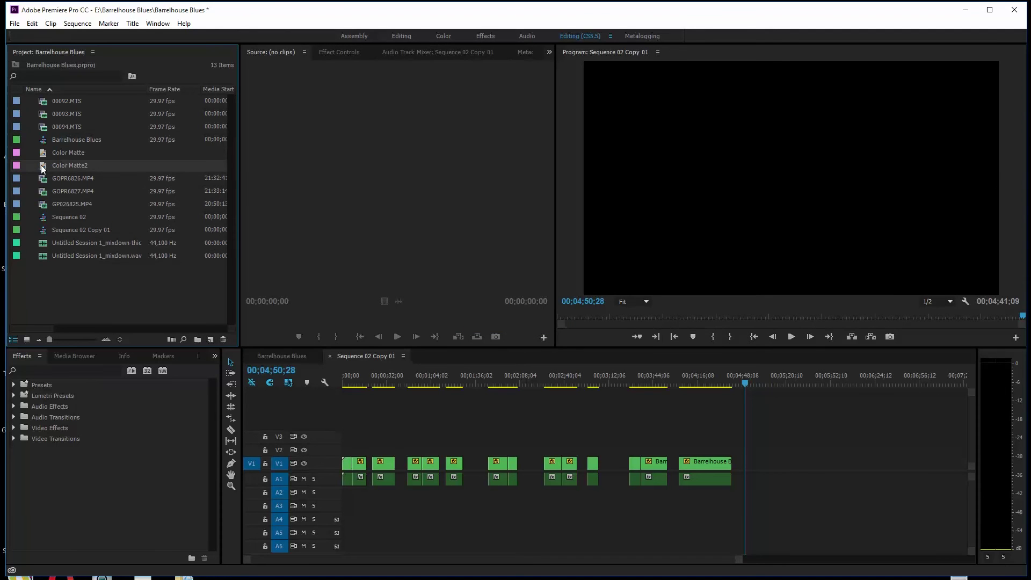
- Place Color Matte2 on V2 and stretch it to the end of the last V1 clip
left_click_drag(43, 168, 345, 449)
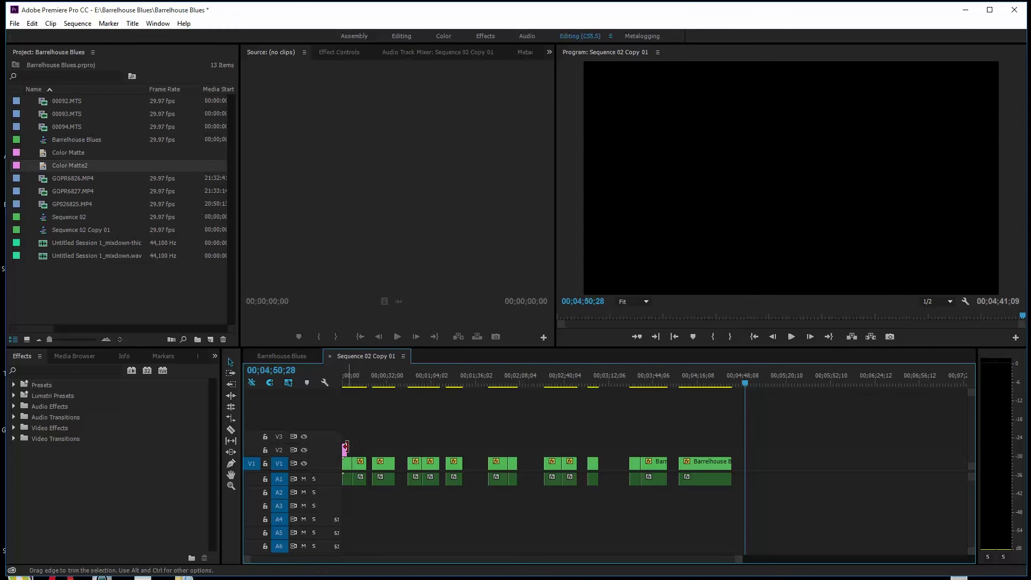
left_click_drag(345, 450, 731, 450)
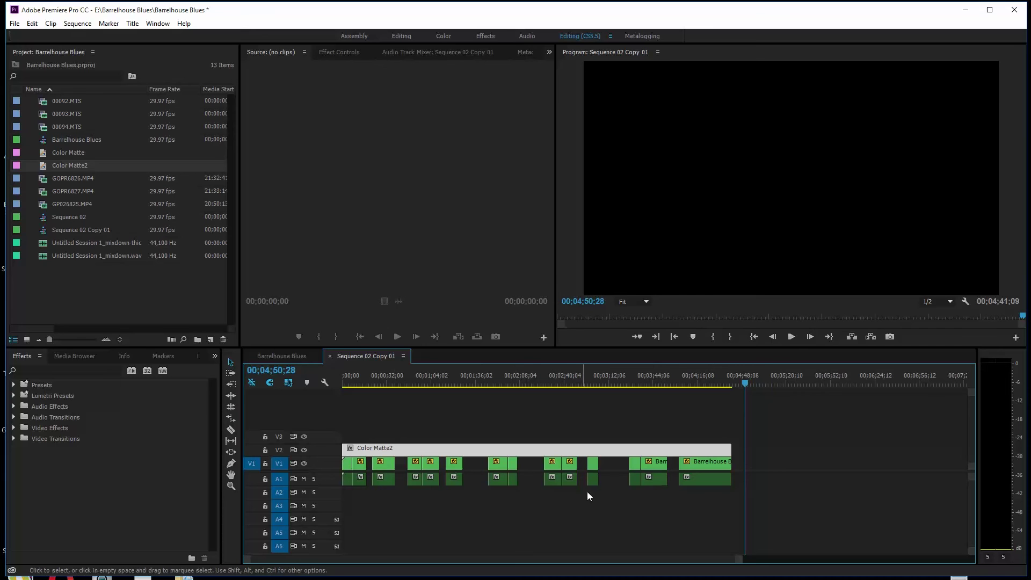
left_click_drag(766, 464, 400, 466)
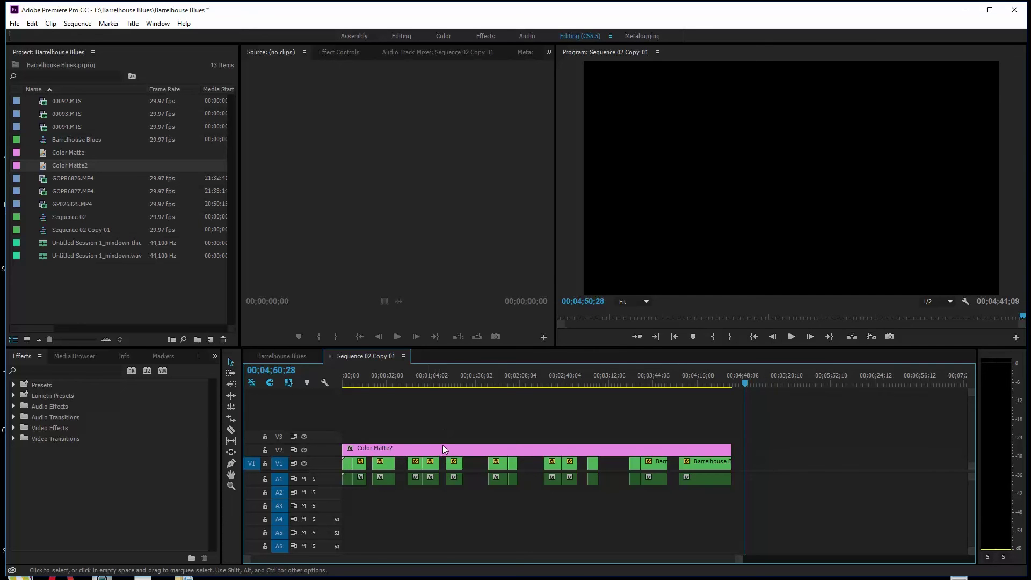
left_click_drag(601, 382, 770, 403)
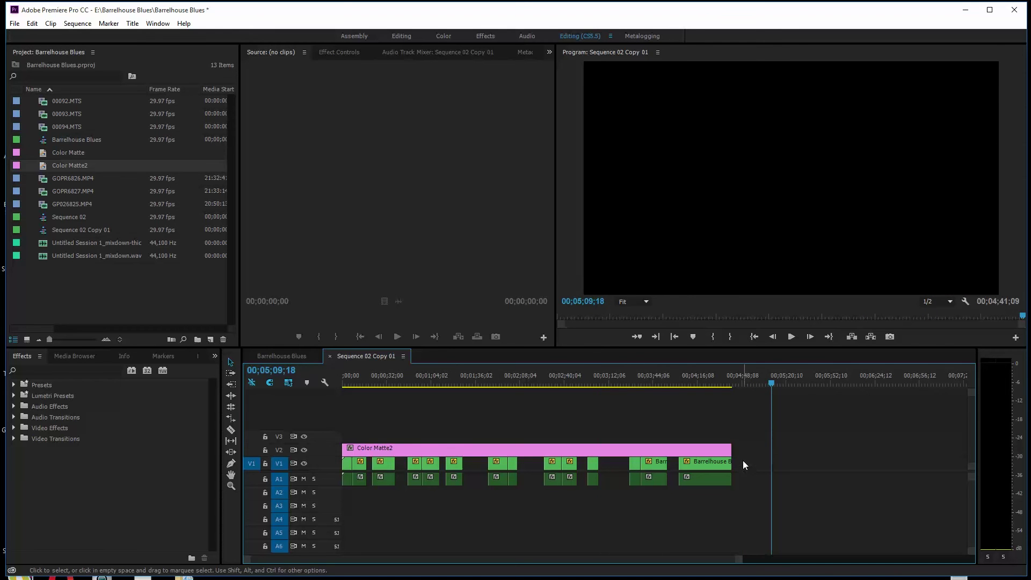
- Select all V1/A1 clips, overwrite them onto V2 over the matte, then return them to V1
left_click_drag(744, 462, 342, 464)
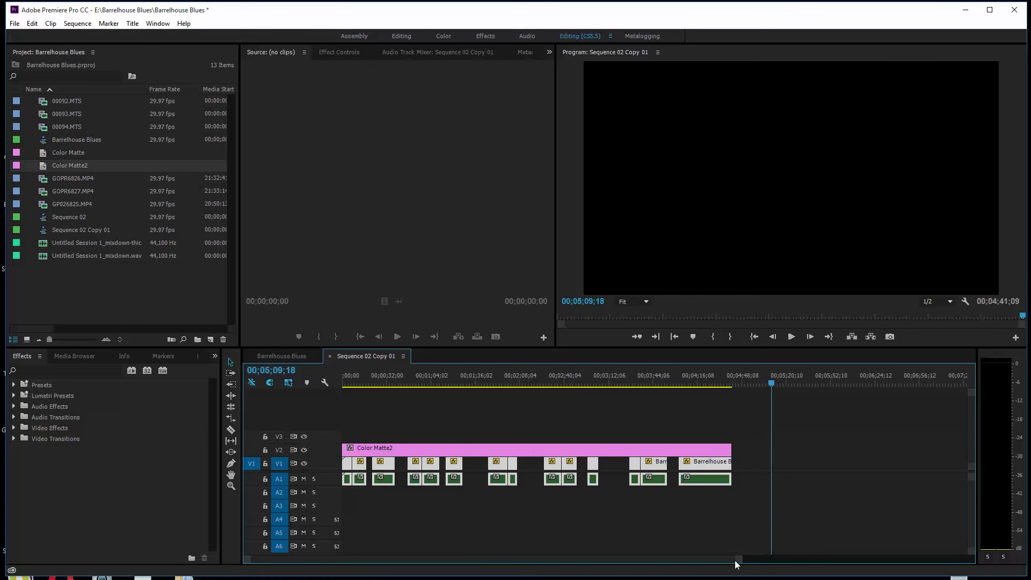
left_click_drag(737, 562, 727, 561)
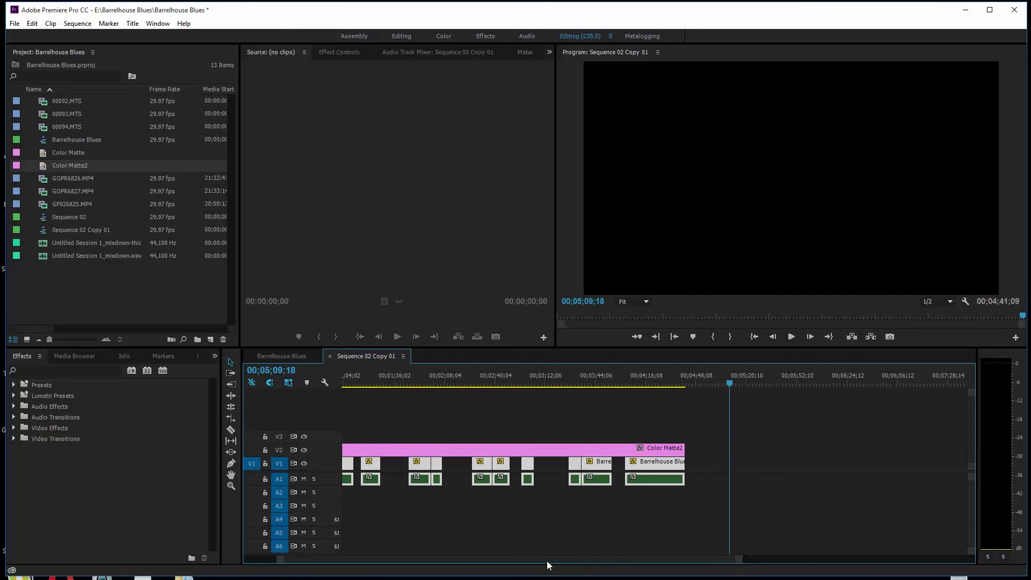
left_click_drag(547, 562, 494, 561)
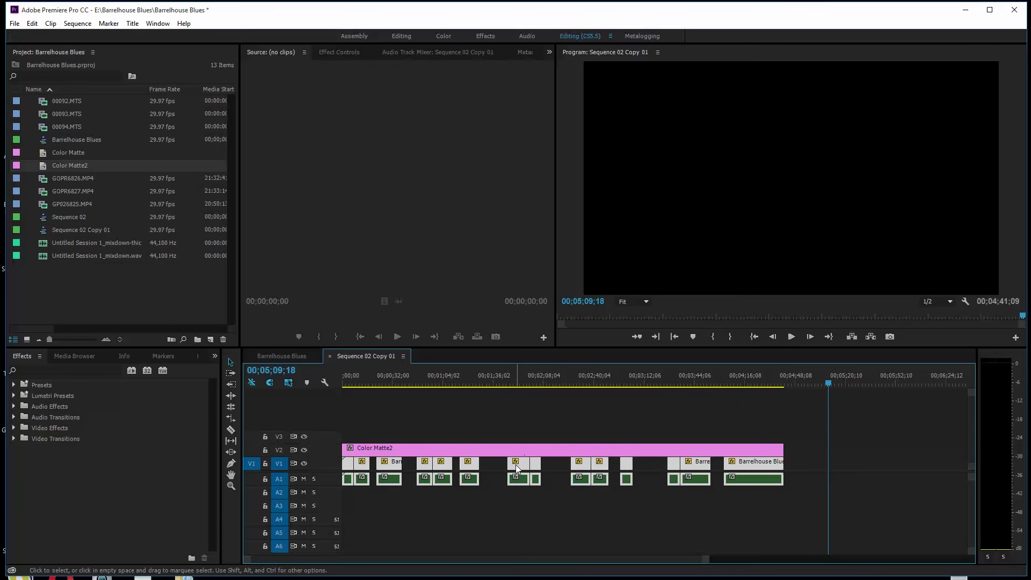
left_click_drag(519, 460, 518, 449)
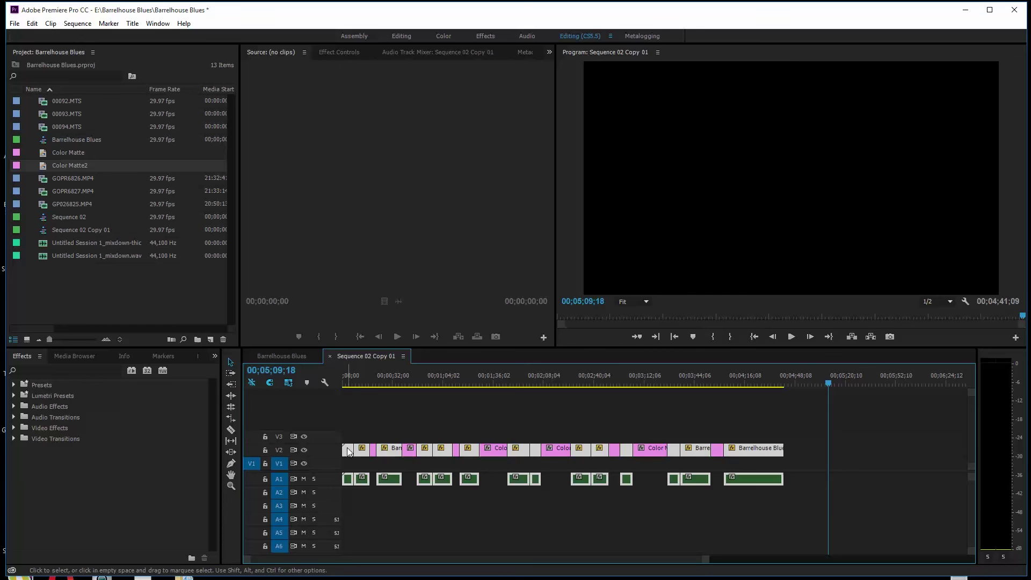
left_click_drag(348, 451, 347, 465)
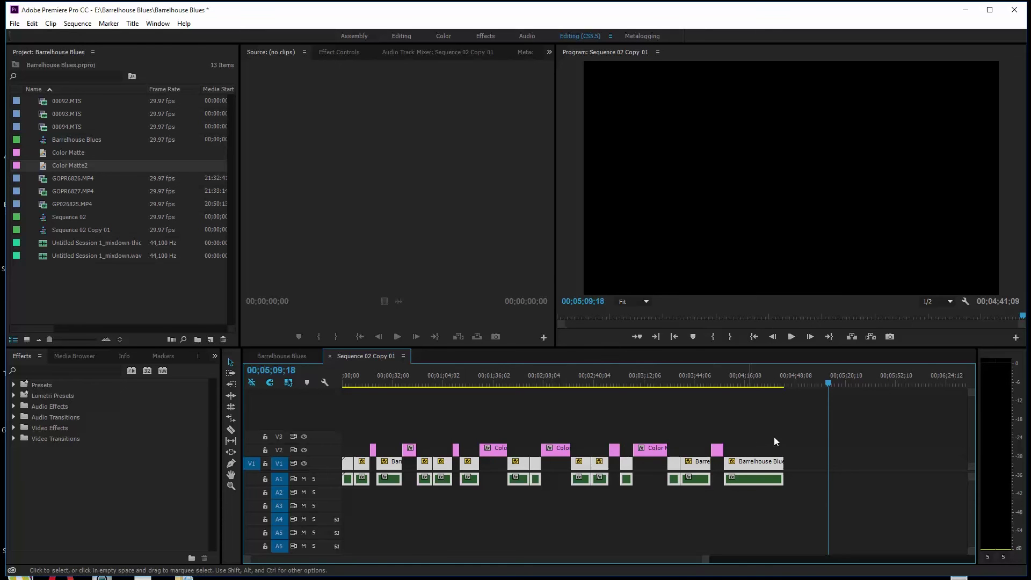
- Select all leftover matte pieces on V2 and Ripple Delete them
left_click_drag(801, 431, 361, 452)
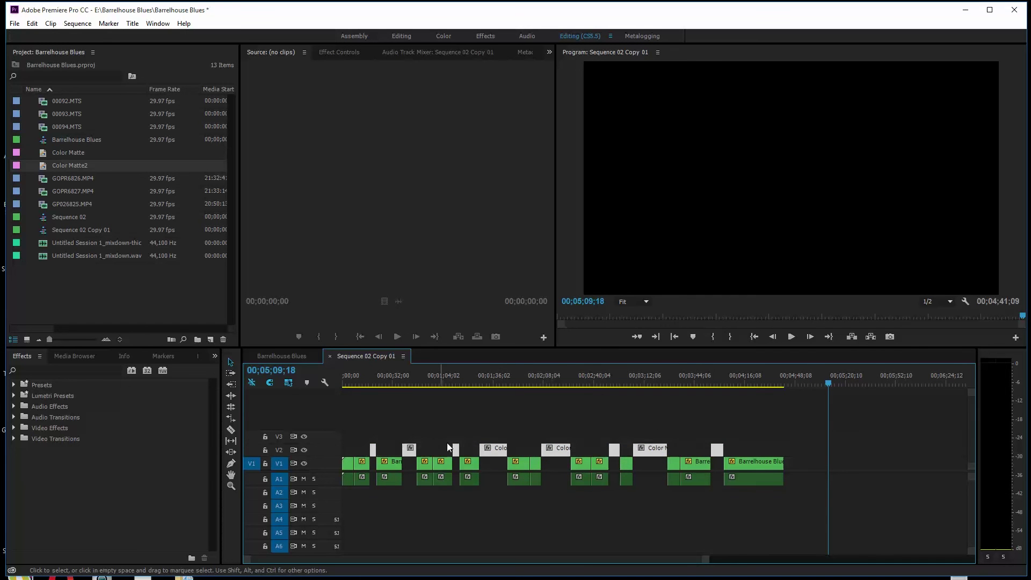
right_click(497, 449)
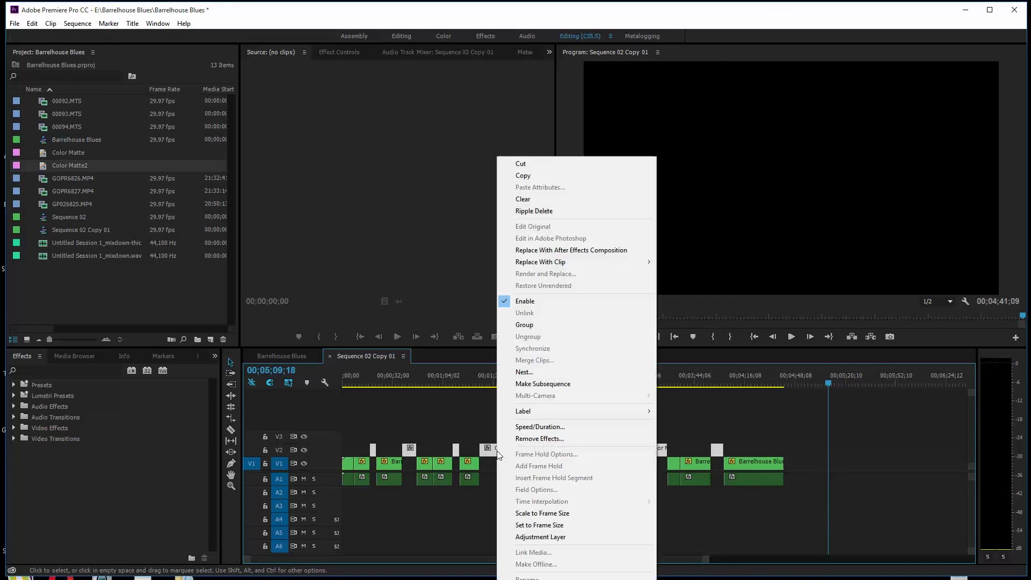
left_click(548, 211)
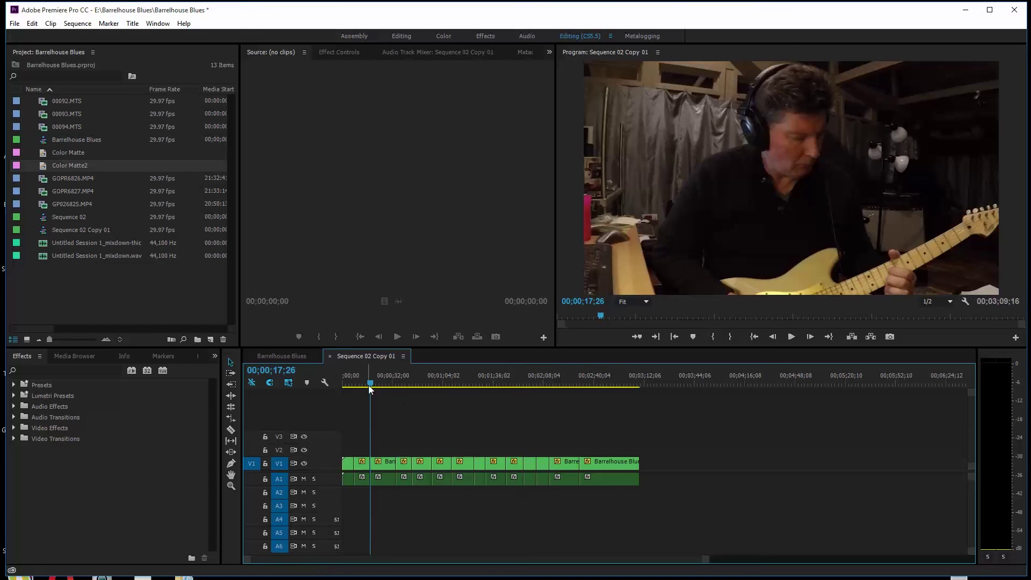
left_click_drag(369, 387, 596, 410)
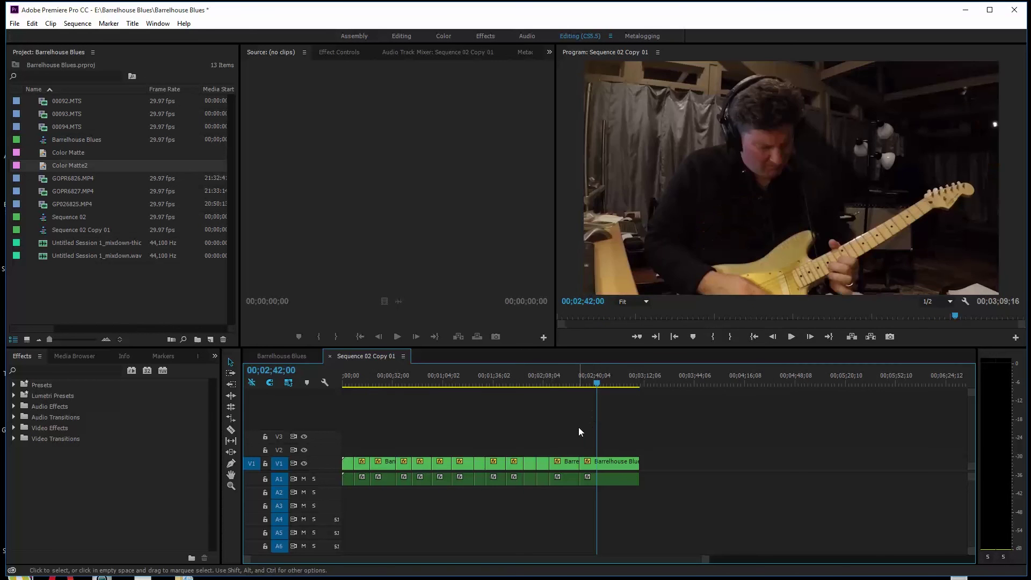